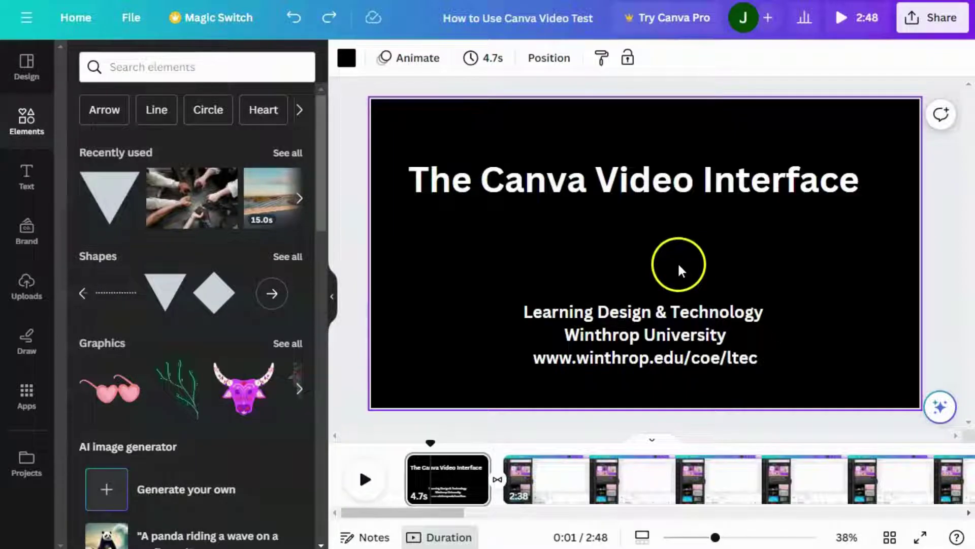
- Add a purple triangle below the title on the title page, then delete it
{"action": "left_click", "coordinate": [653, 180]}
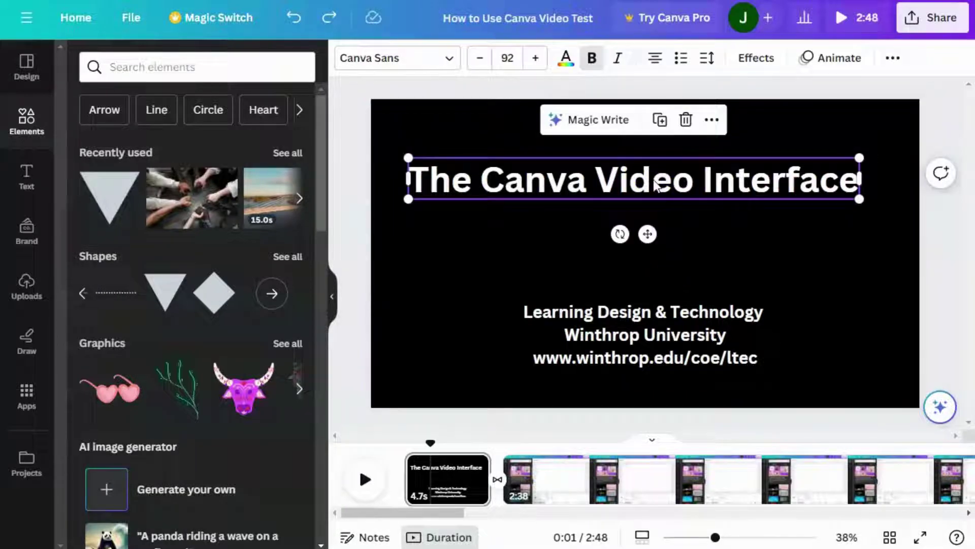
{"action": "left_click", "coordinate": [542, 255]}
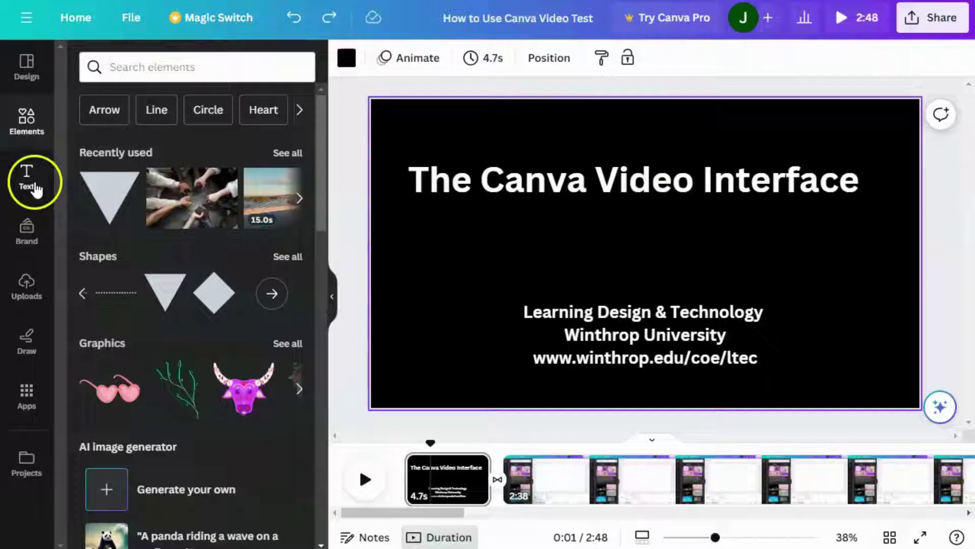
{"action": "left_click", "coordinate": [111, 188]}
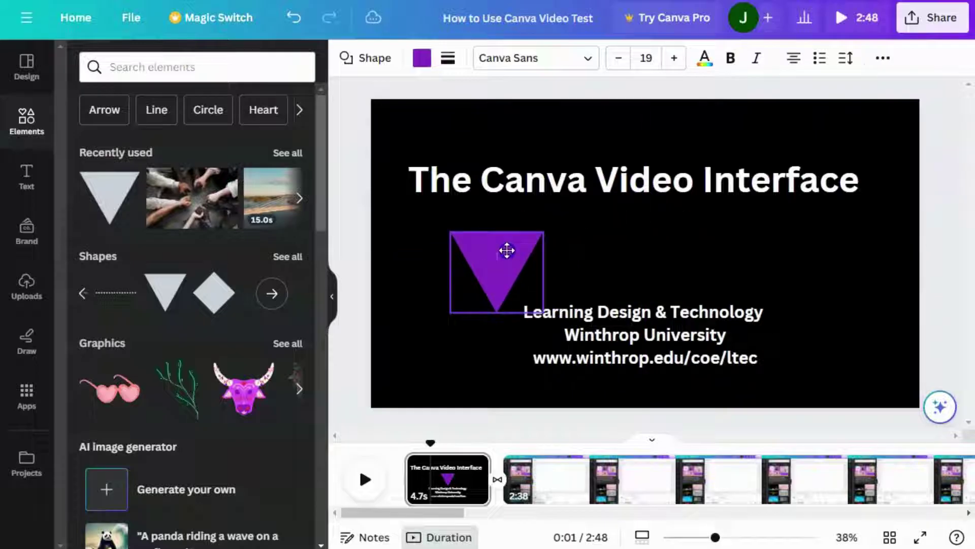
{"action": "left_click_drag", "start_coordinate": [654, 238], "coordinate": [459, 263]}
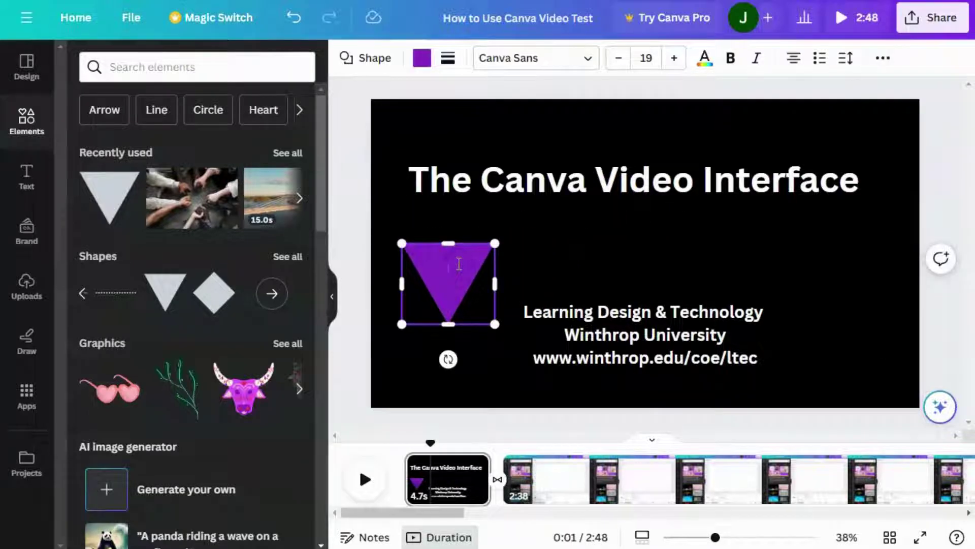
{"action": "left_click", "coordinate": [499, 285]}
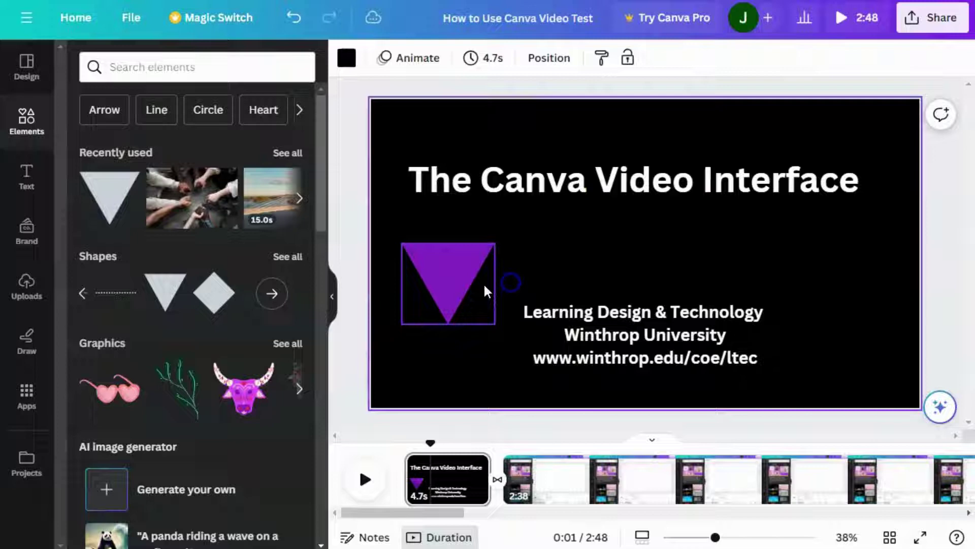
{"action": "left_click", "coordinate": [483, 283]}
{"action": "key", "text": "Delete"}
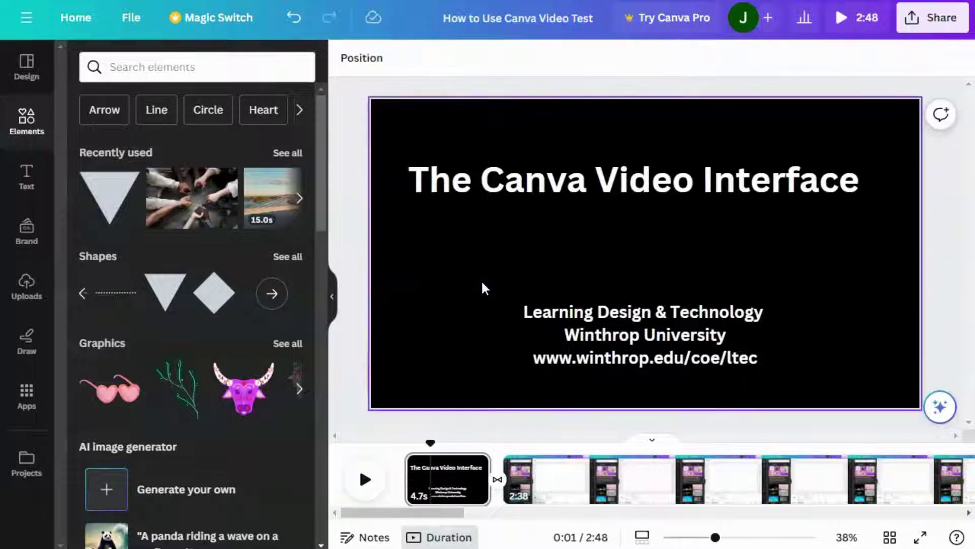
- Play and pause the video, then scrub the playhead to the end to show the credits
{"action": "left_click", "coordinate": [366, 479]}
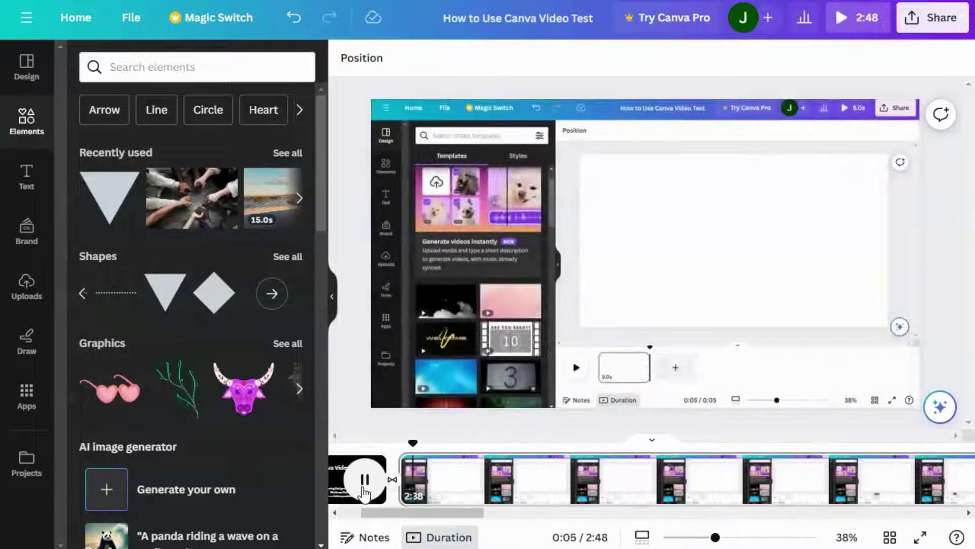
{"action": "left_click", "coordinate": [365, 488]}
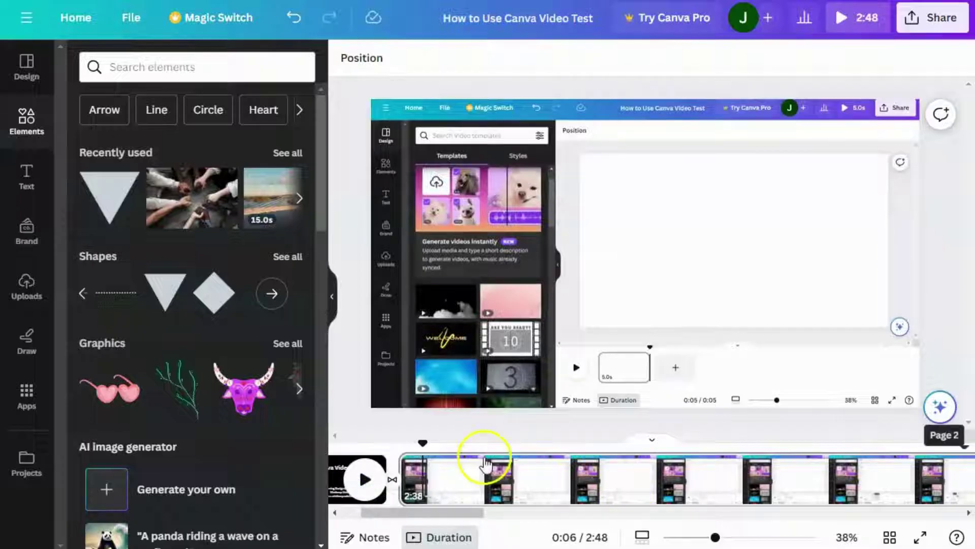
{"action": "mouse_move", "coordinate": [420, 450]}
{"action": "left_mouse_down"}
{"action": "mouse_move", "coordinate": [523, 462]}
{"action": "mouse_move", "coordinate": [961, 457]}
{"action": "left_mouse_up"}
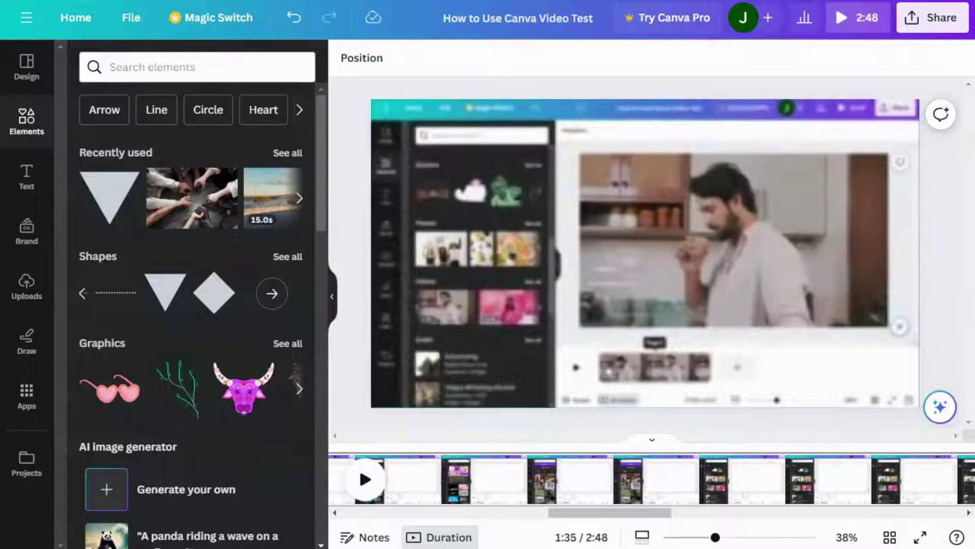
{"action": "left_click_drag", "start_coordinate": [960, 458], "coordinate": [908, 455]}
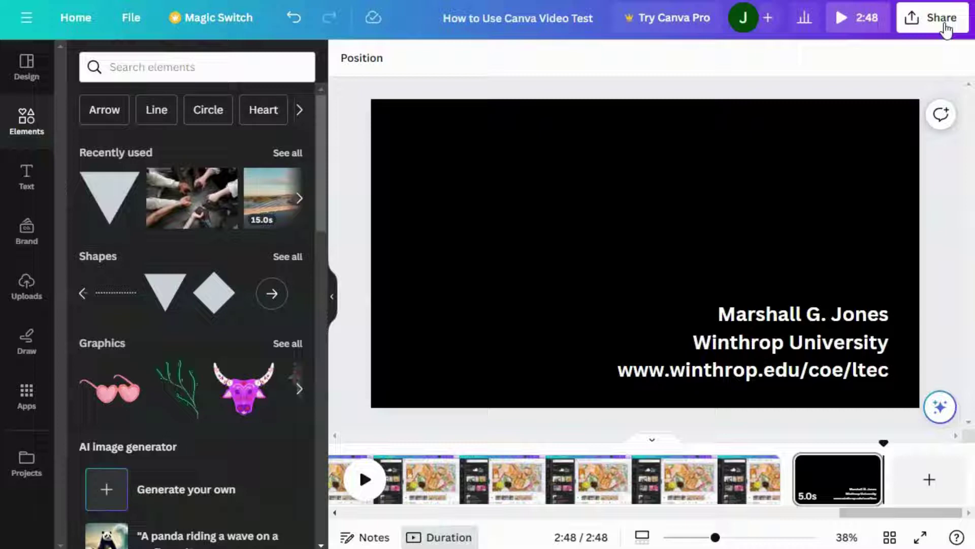
- Browse all publishing options from Share, then go back to Share this design
{"action": "left_click", "coordinate": [942, 28]}
{"action": "left_click", "coordinate": [942, 28]}
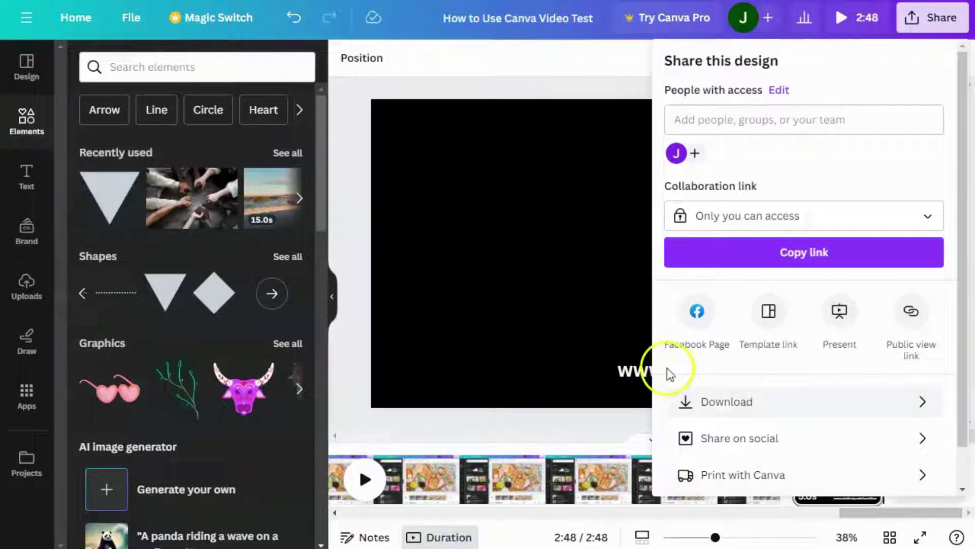
{"action": "scroll", "coordinate": [702, 401], "scroll_direction": "down", "scroll_amount": 1}
{"action": "scroll", "coordinate": [701, 402], "scroll_direction": "down", "scroll_amount": 1}
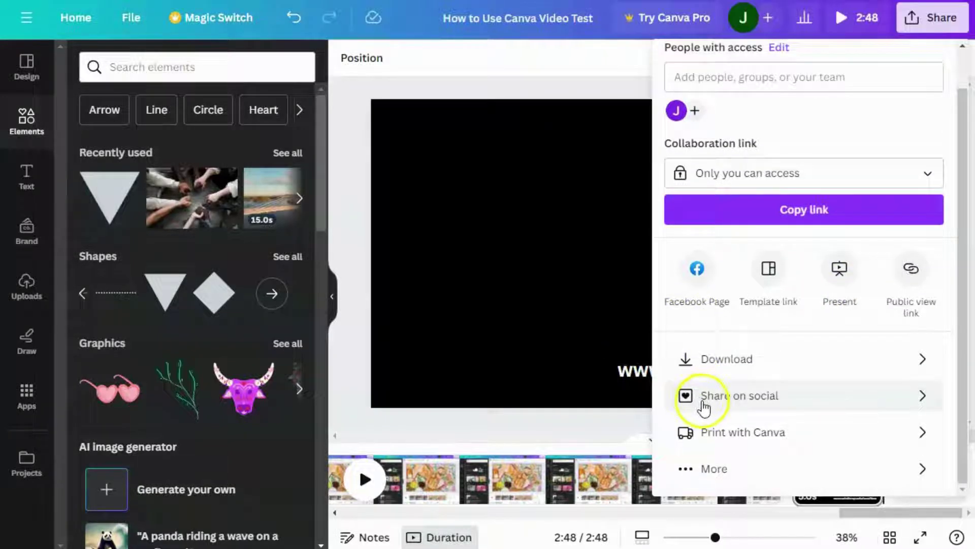
{"action": "left_click", "coordinate": [726, 474]}
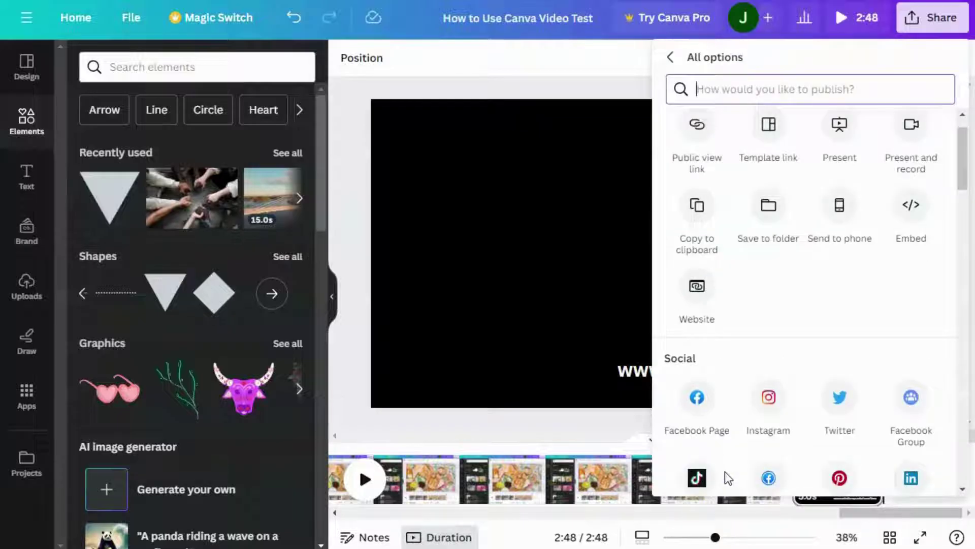
{"action": "scroll", "coordinate": [698, 153], "scroll_direction": "up", "scroll_amount": 1}
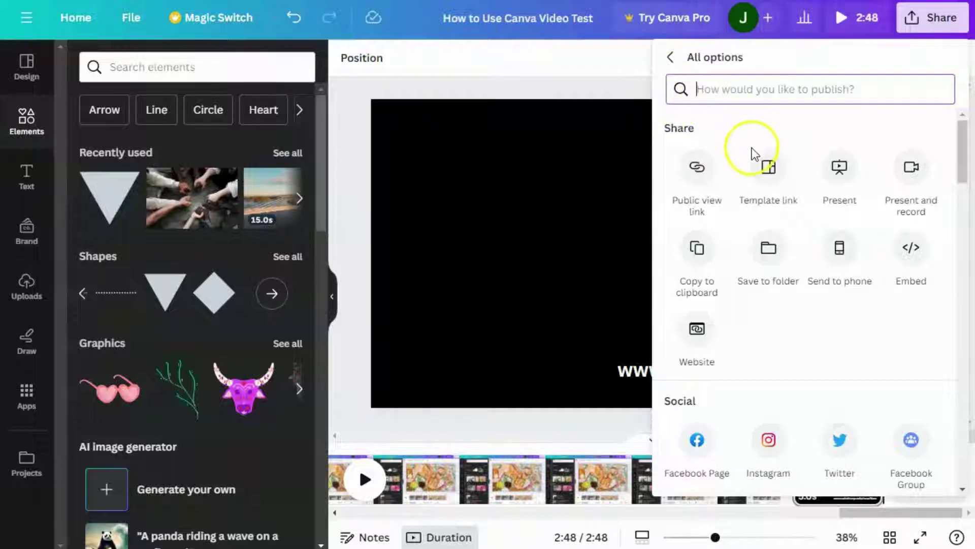
{"action": "left_click", "coordinate": [670, 58]}
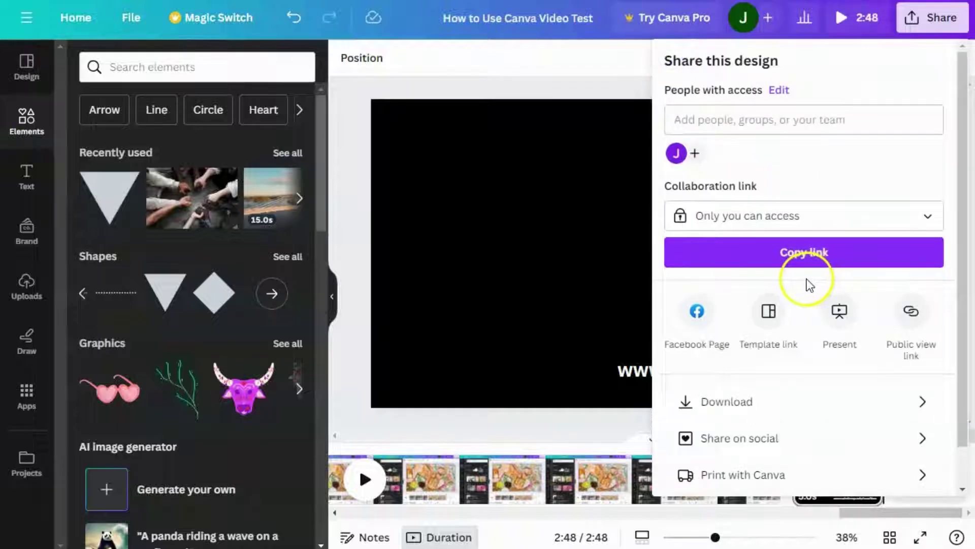
{"action": "scroll", "coordinate": [769, 336], "scroll_direction": "down", "scroll_amount": 1}
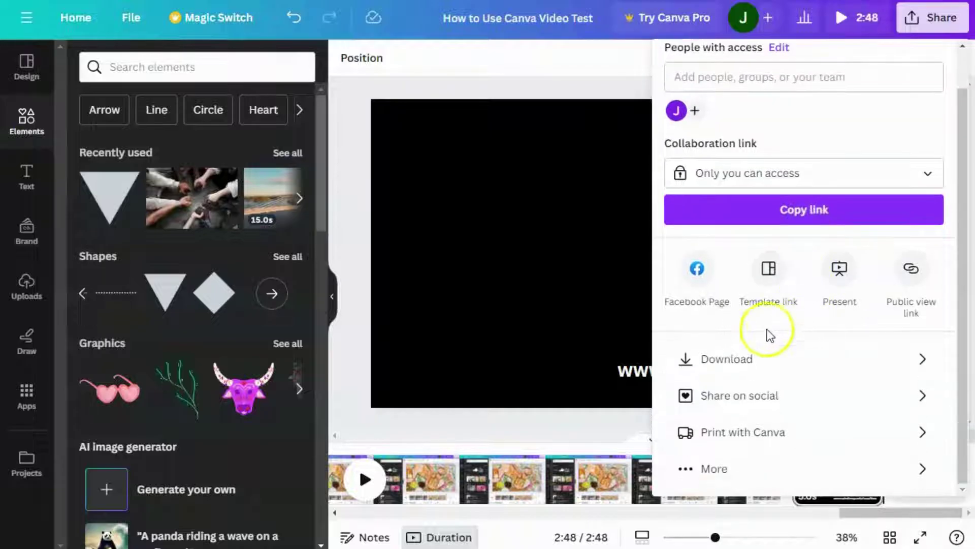
- Configure the download as MP4 Video at 1080p with all three pages checked
{"action": "left_click", "coordinate": [733, 367]}
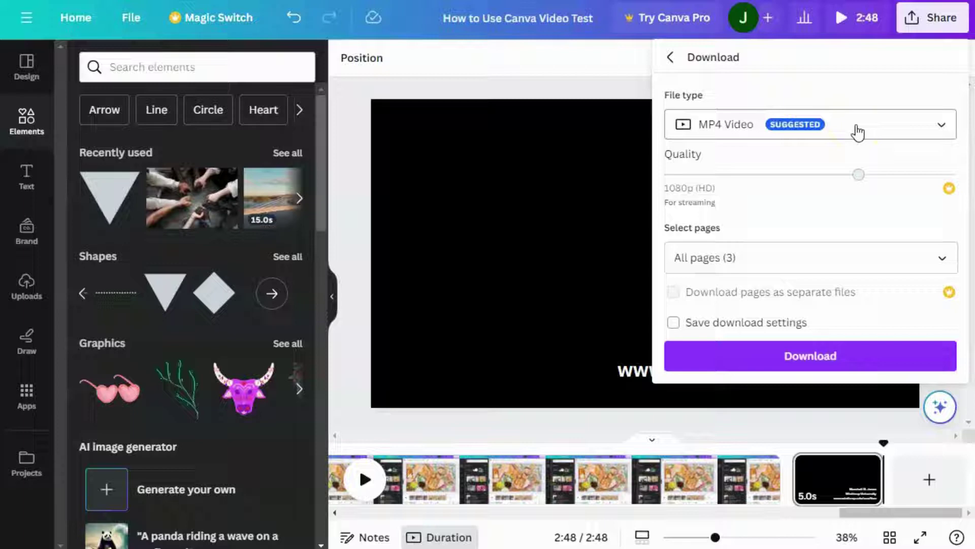
{"action": "left_click_drag", "start_coordinate": [857, 137], "coordinate": [868, 184]}
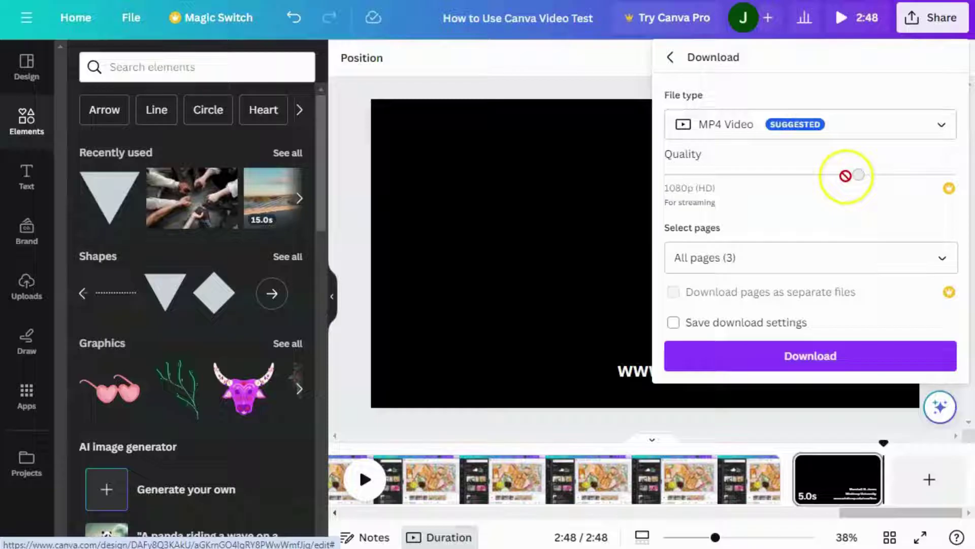
{"action": "left_click", "coordinate": [931, 264]}
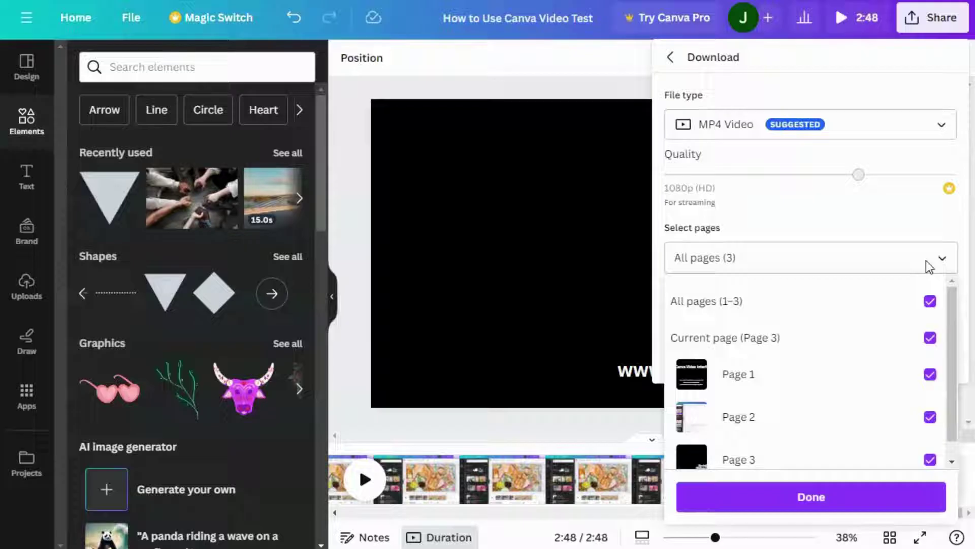
{"action": "left_click", "coordinate": [926, 261]}
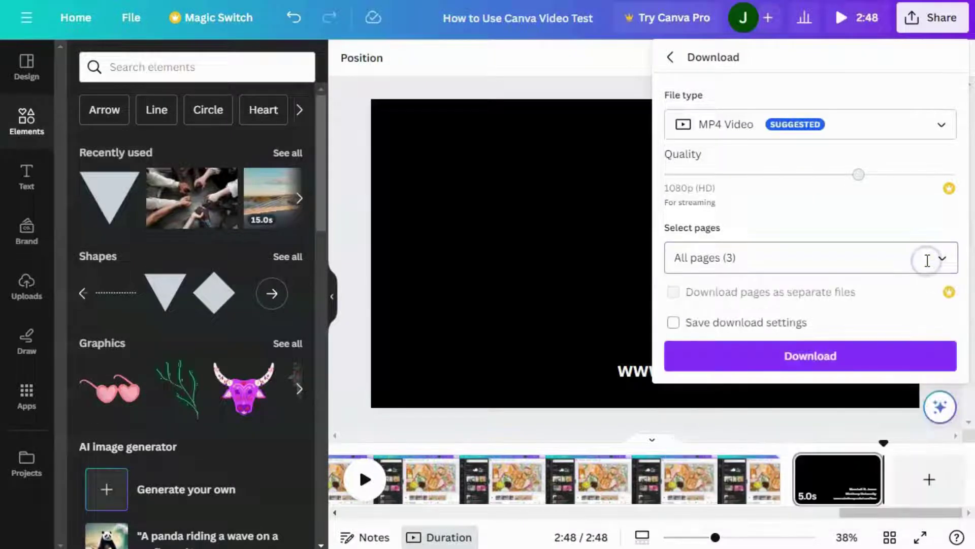
- Download the three-page MP4 video and interact with the download progress panel
{"action": "left_click", "coordinate": [853, 365]}
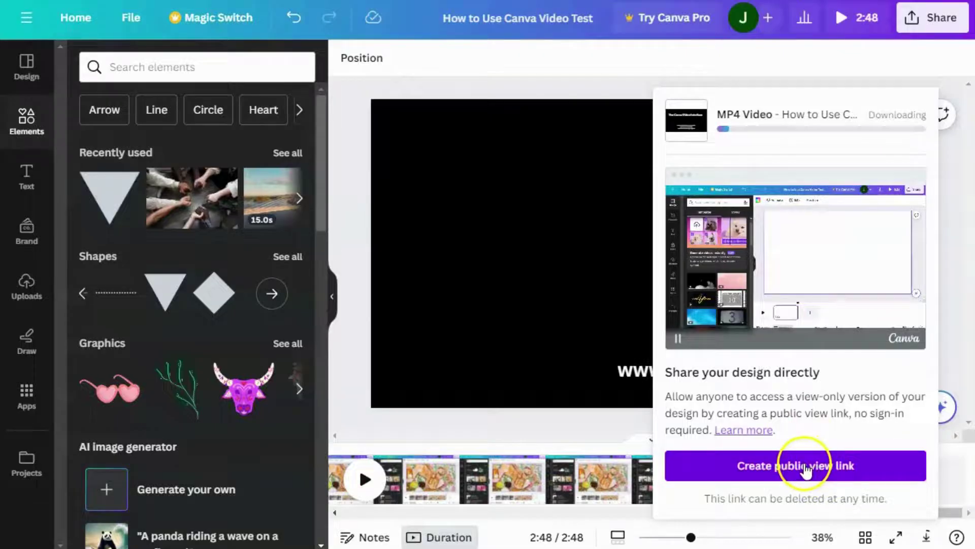
{"action": "left_click", "coordinate": [772, 485]}
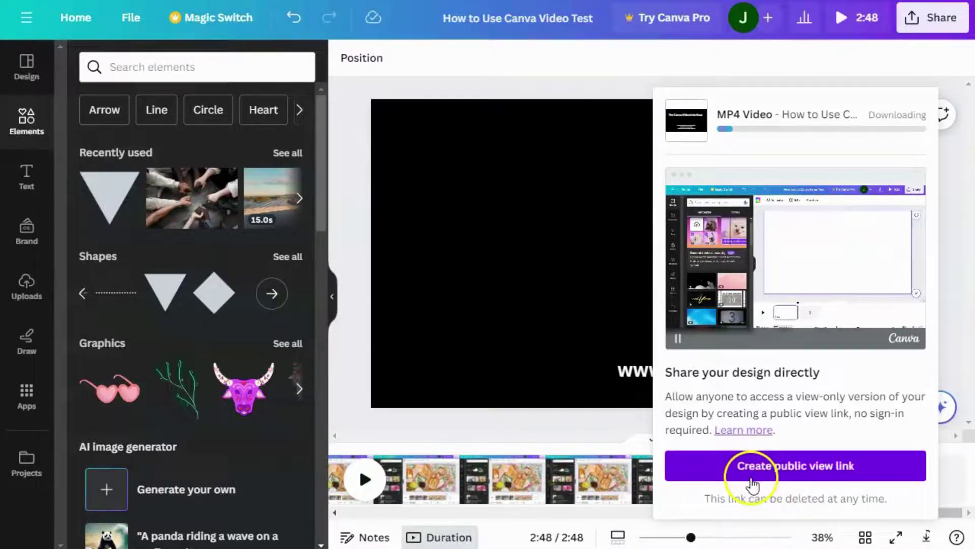
{"action": "left_click", "coordinate": [721, 466]}
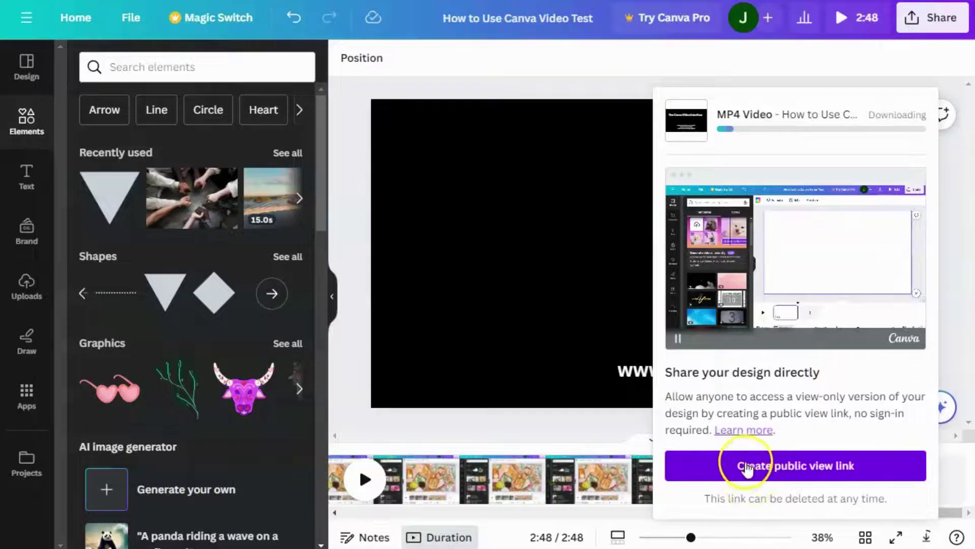